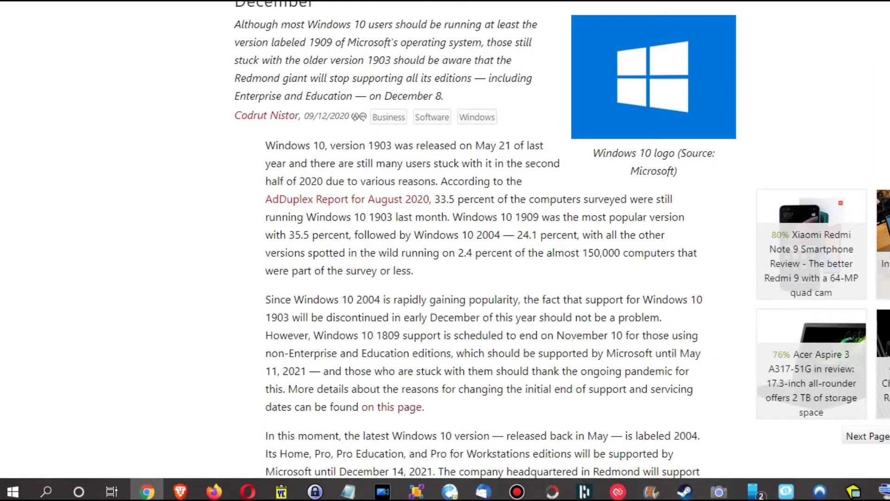
- Run winver to show About Windows (version 1903, OS Build 18362.1016) and centre the dialog
{"action": "key", "text": "super"}
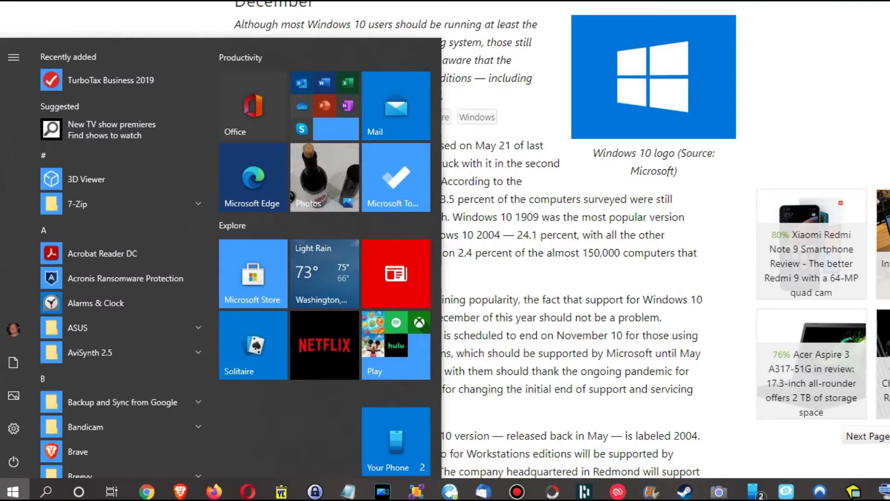
{"action": "type", "text": "winver"}
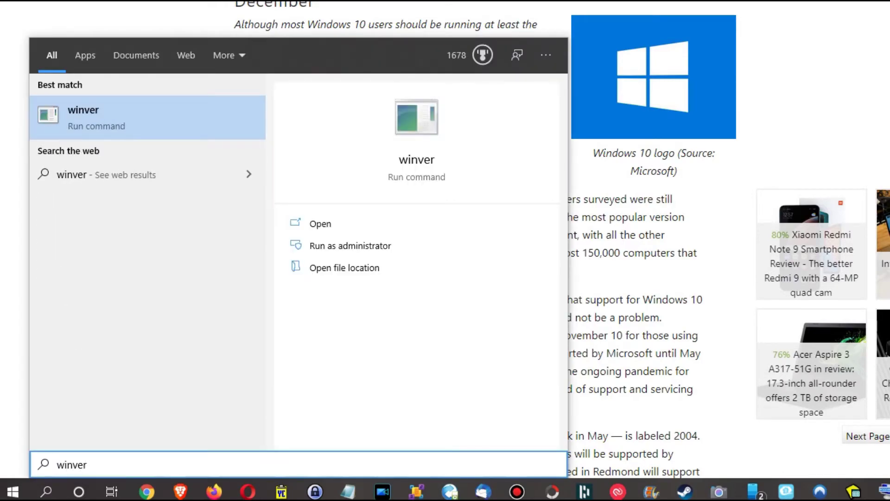
{"action": "left_click", "coordinate": [151, 123]}
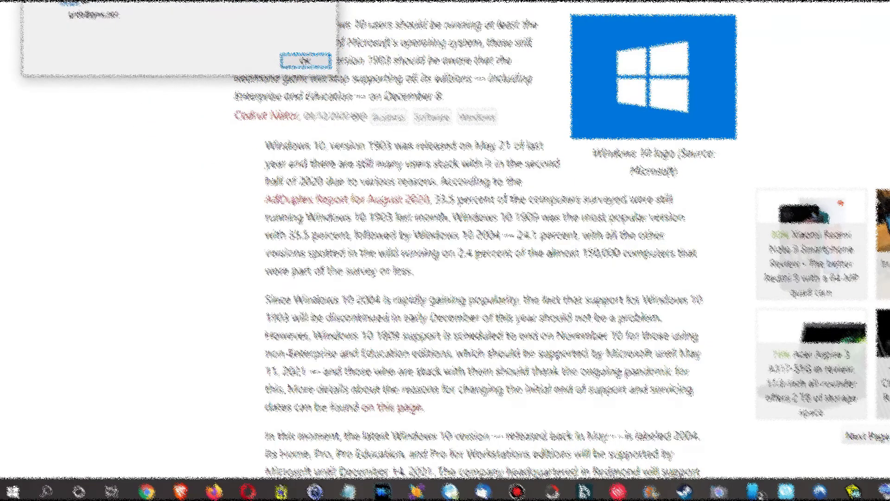
{"action": "left_click_drag", "start_coordinate": [305, 60], "coordinate": [586, 123]}
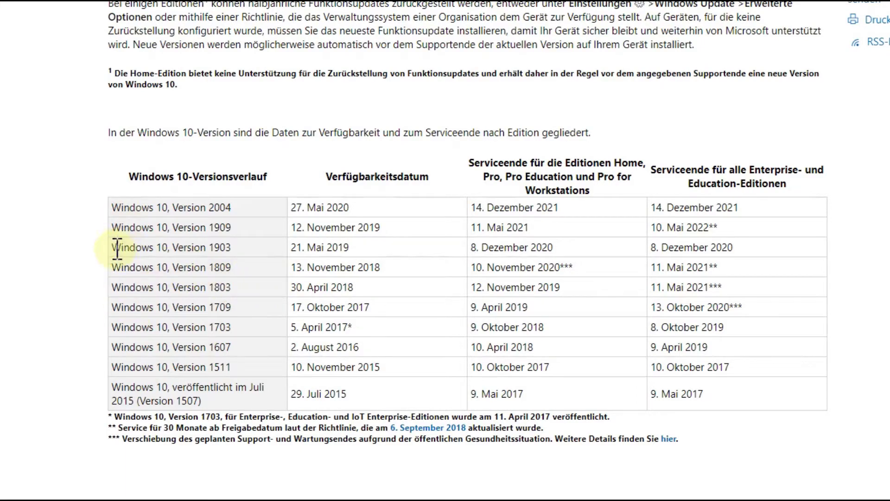
- Highlight the Windows 10 Version 1903 row, then its end date 8. Dezember 2020
{"action": "left_click_drag", "start_coordinate": [111, 247], "coordinate": [770, 259]}
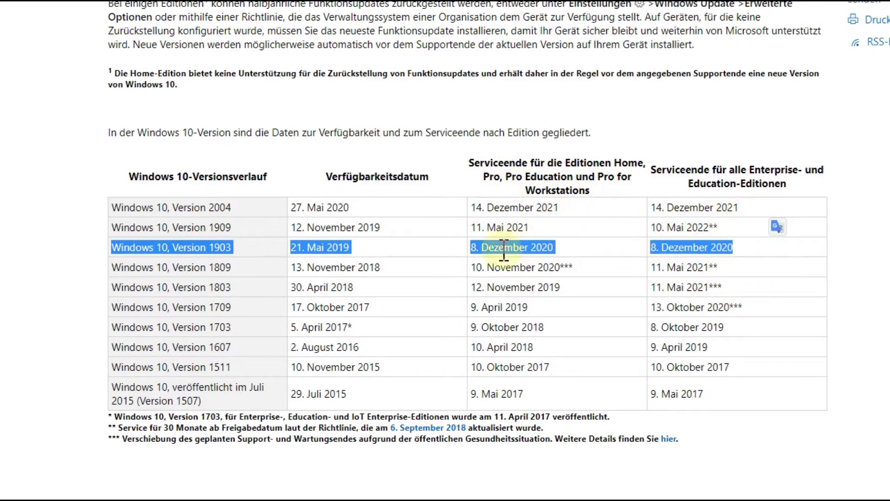
{"action": "left_click", "coordinate": [474, 247]}
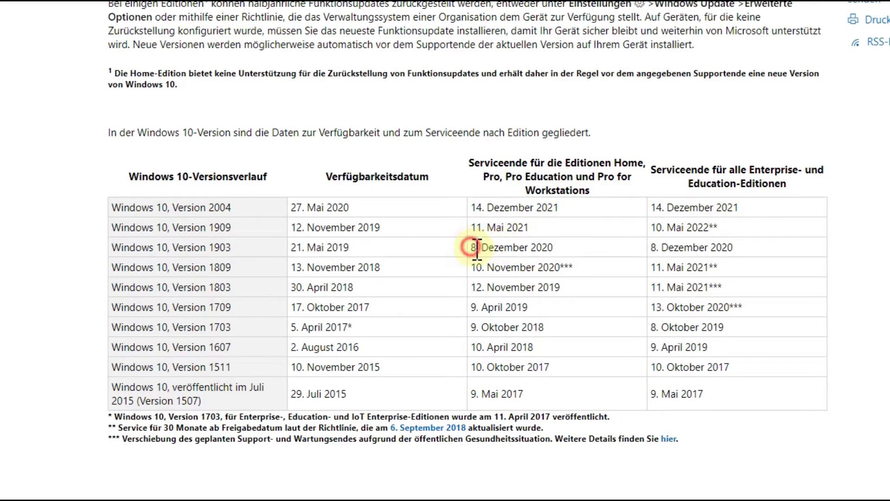
{"action": "left_click_drag", "start_coordinate": [471, 247], "coordinate": [554, 248]}
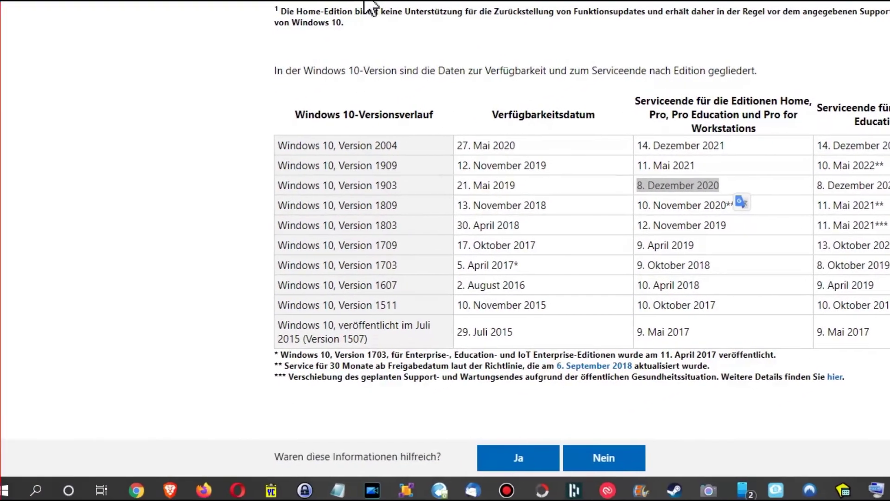
- Search 'update' from Start to reach the Windows Update page, paused until 10/10/2020
{"action": "left_click", "coordinate": [18, 492]}
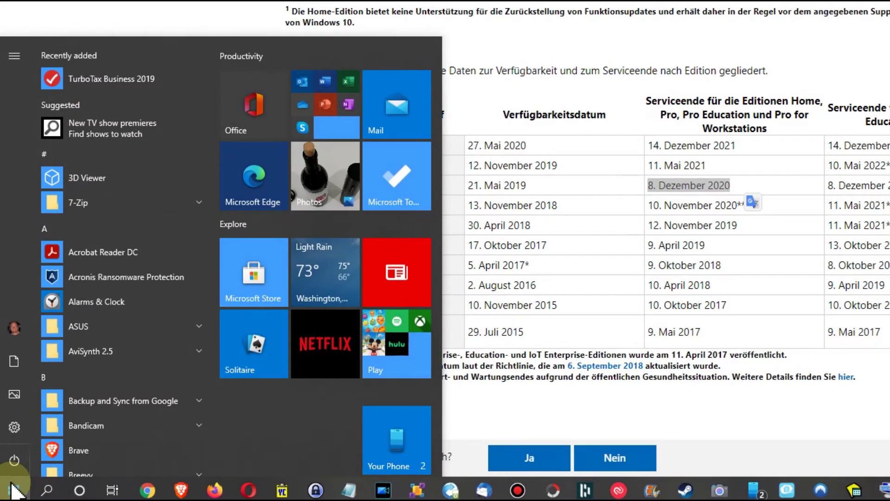
{"action": "type", "text": "update"}
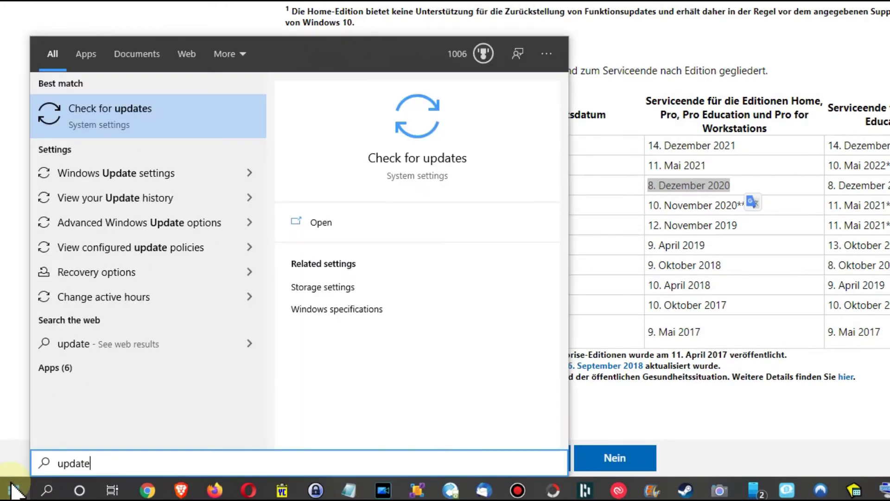
{"action": "left_click", "coordinate": [141, 122]}
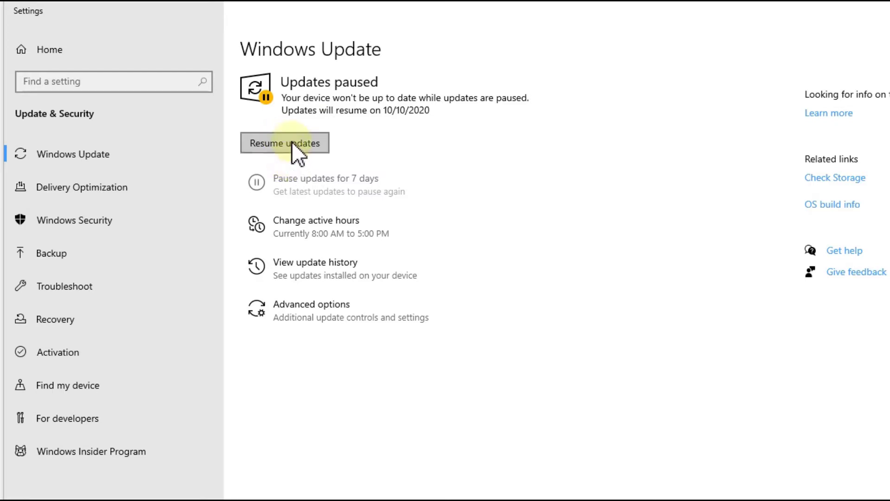
- Resume the paused updates, then reopen About Windows via winver and centre it
{"action": "left_click", "coordinate": [297, 143]}
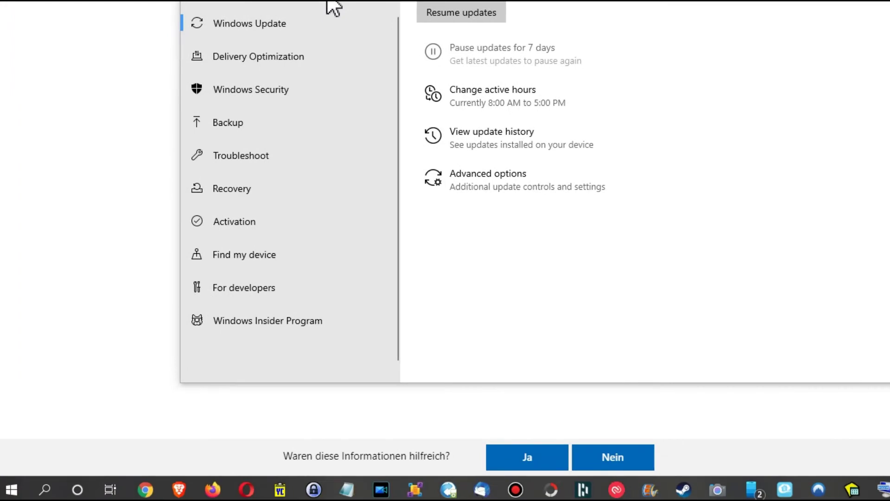
{"action": "key", "text": "super"}
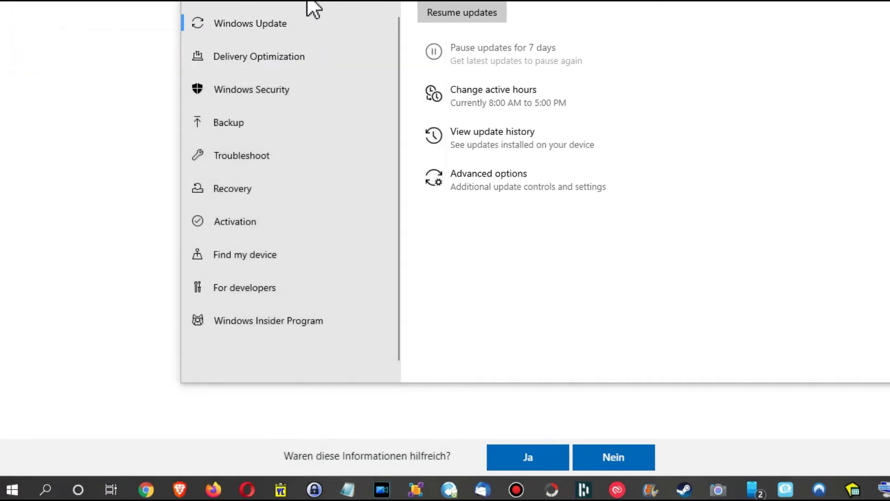
{"action": "type", "text": "winmer"}
{"action": "key", "text": "Return"}
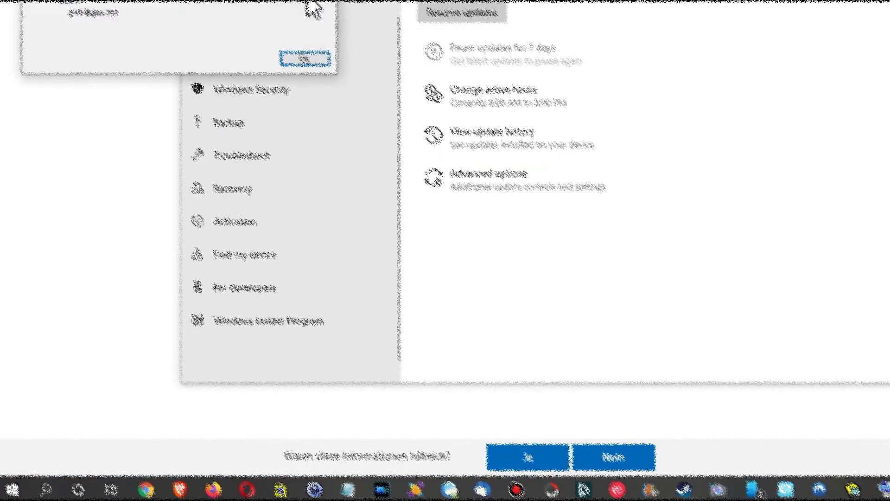
{"action": "left_click_drag", "start_coordinate": [414, 4], "coordinate": [527, 69]}
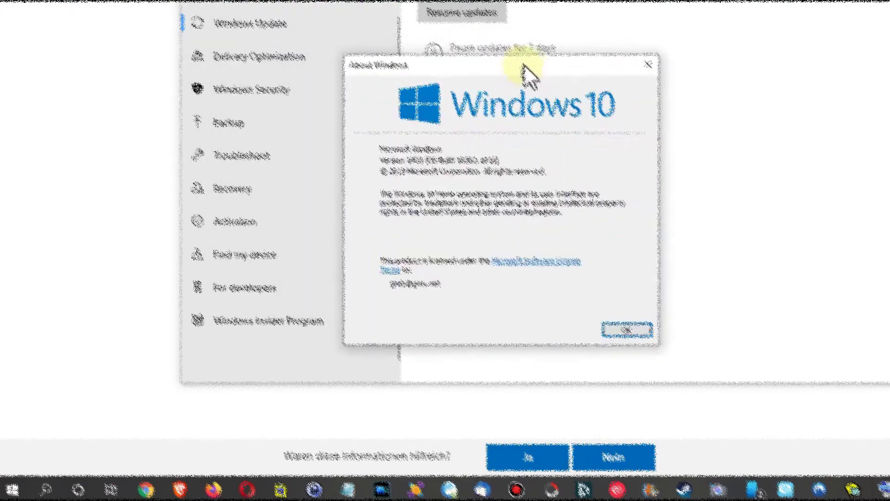